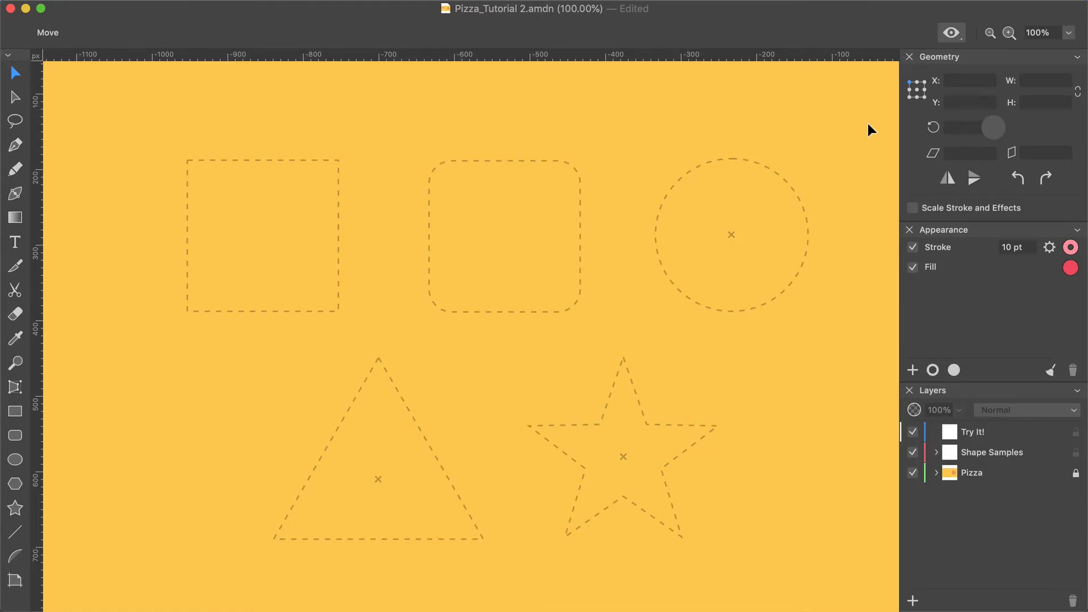
Check the Smart Guides option in the view display settings and return to the canvas
click(961, 34)
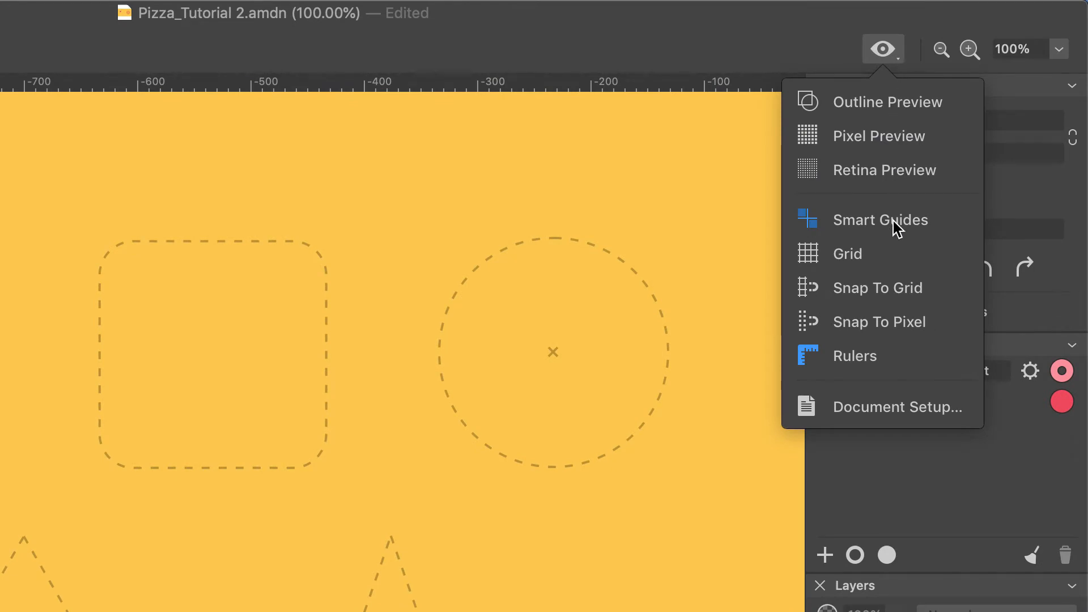
click(897, 228)
click(744, 271)
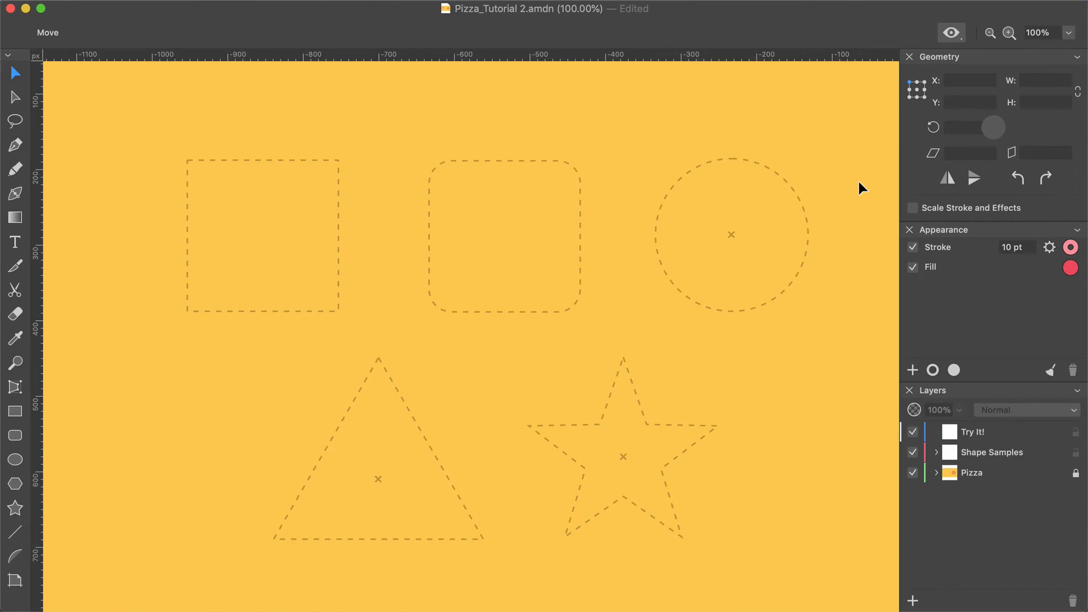
Fit the whole sheet in the window, and zoom back in to actual size
key(super+0)
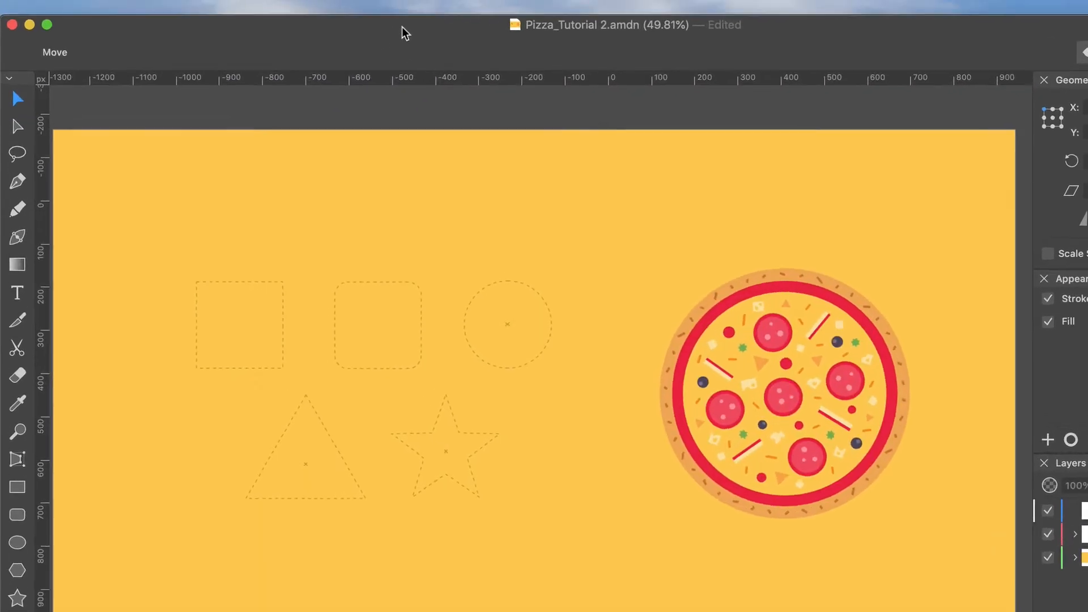
click(512, 17)
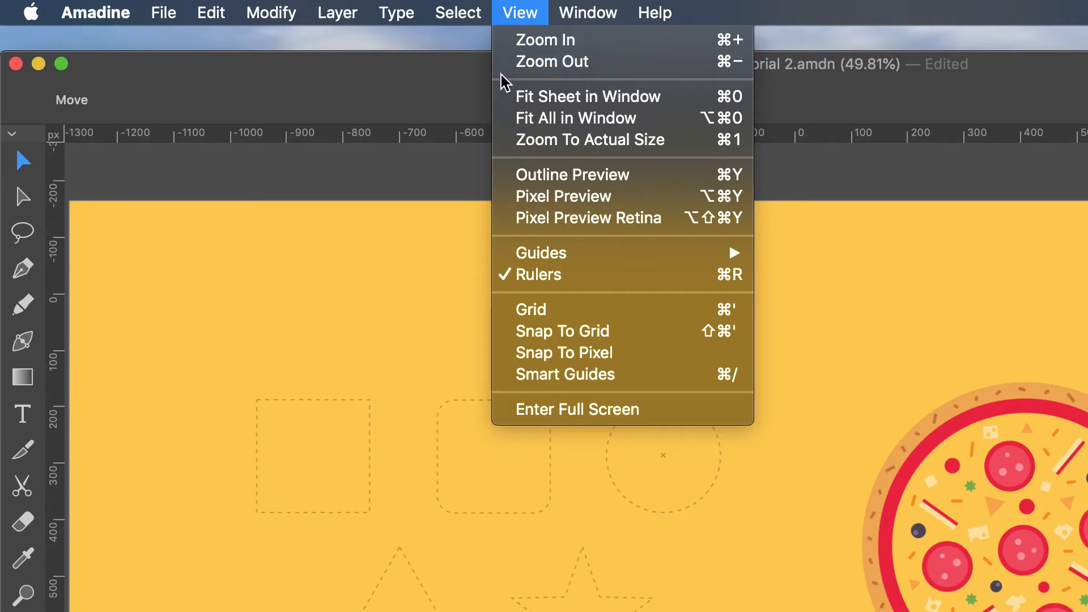
click(566, 96)
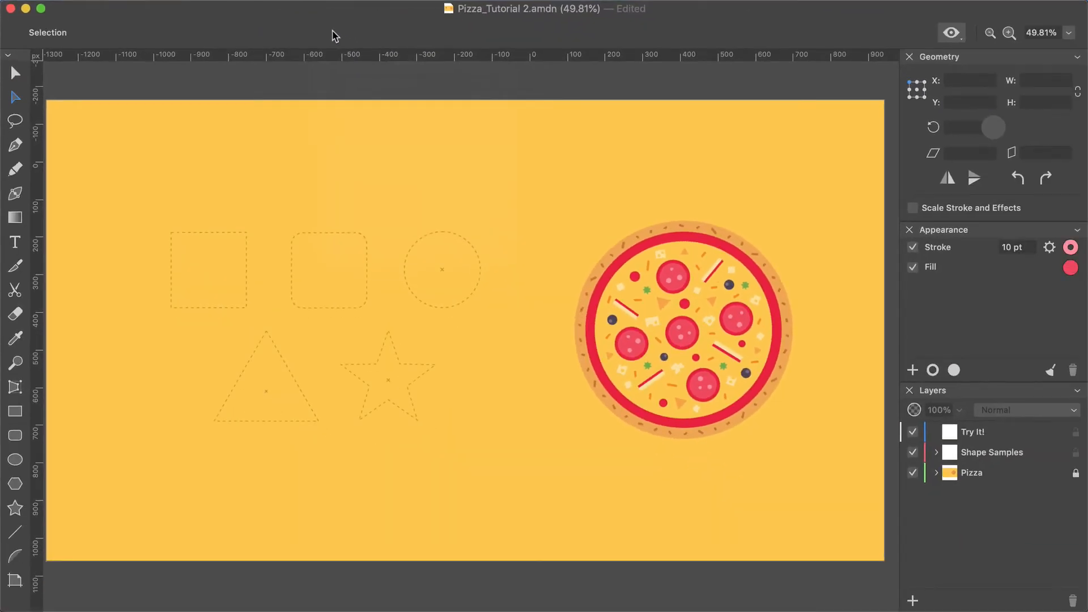
key(super+1)
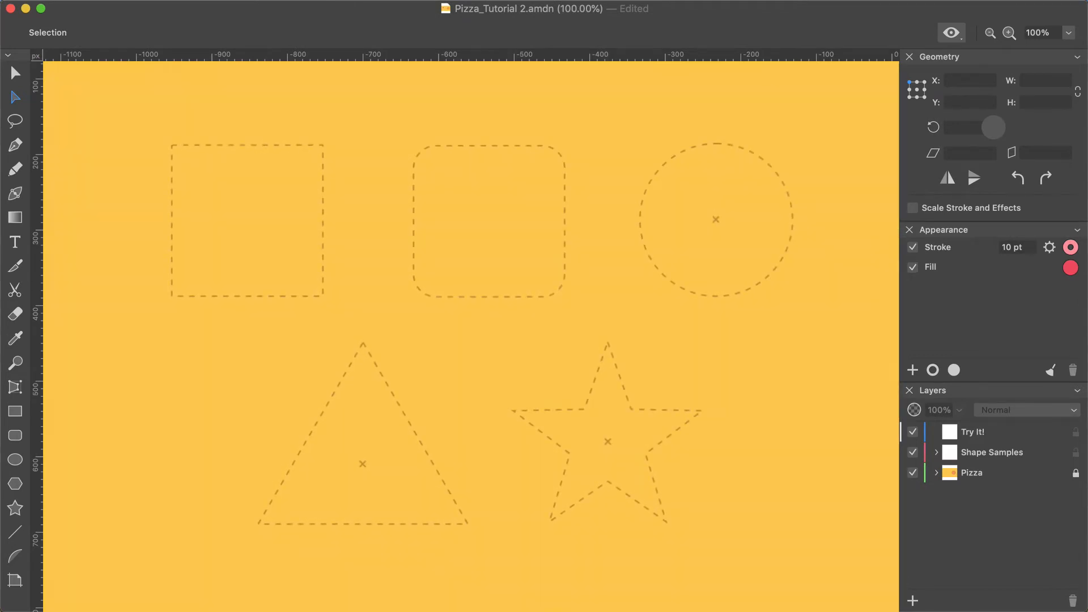
Draw a square about 201 px wide over the dashed square outline, and draw and undo a trial rectangle below it
key(v)
drag(172, 145, 318, 296)
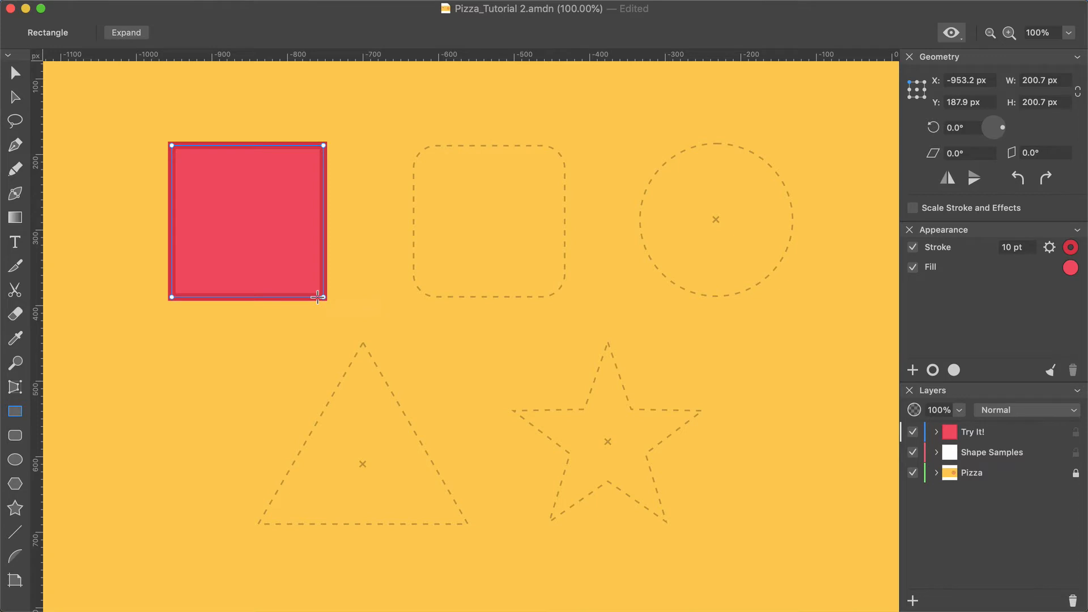
drag(150, 337, 272, 425)
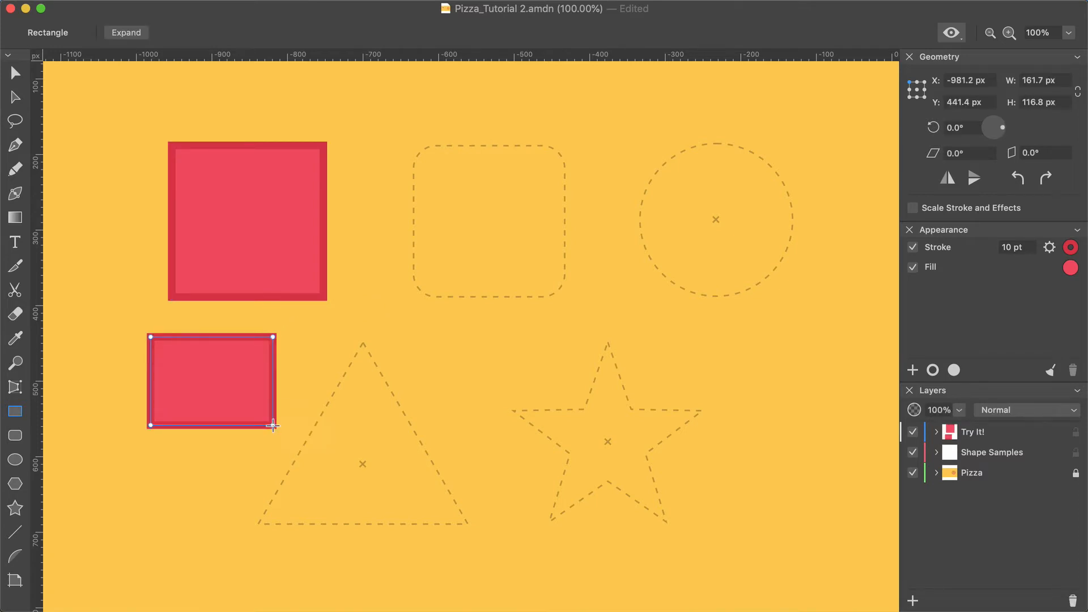
key(super+z)
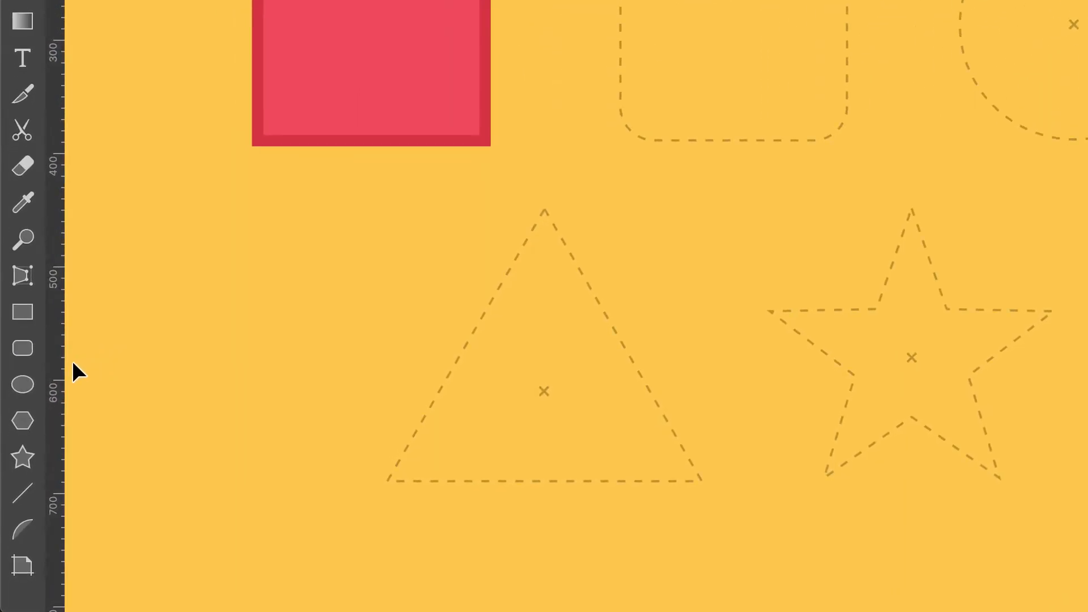
Draw a rounded rectangle about 200 by 200 px over the dashed rounded-square outline
click(25, 350)
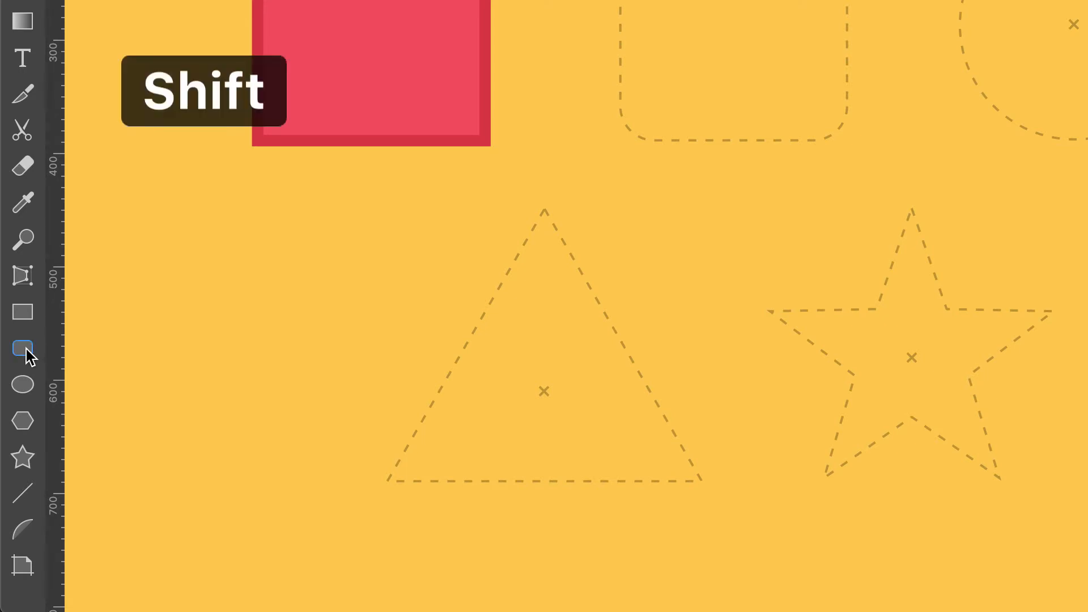
key(shift+r)
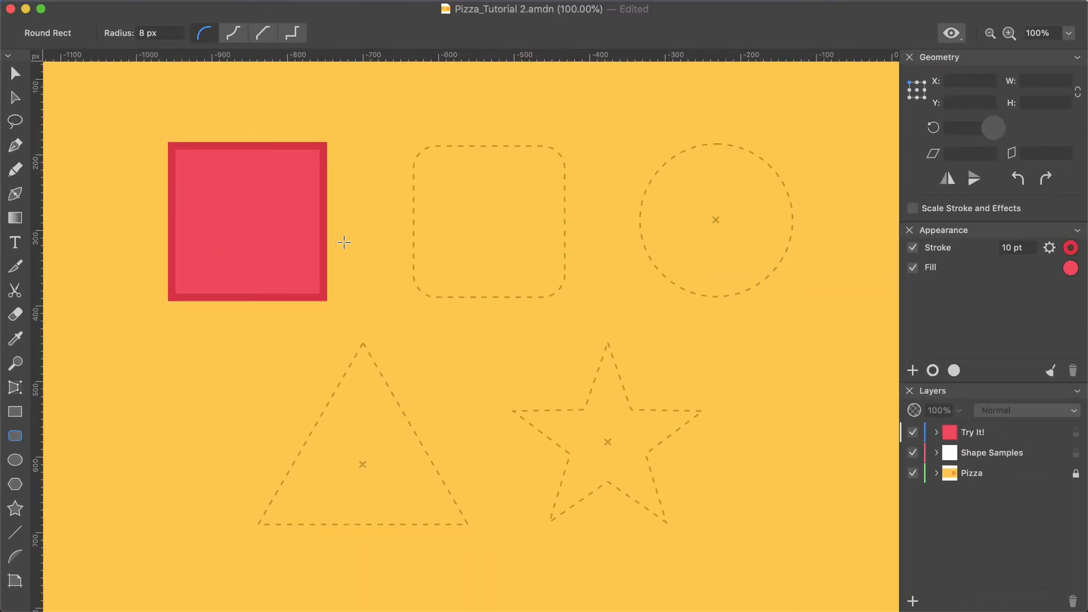
drag(414, 146, 565, 295)
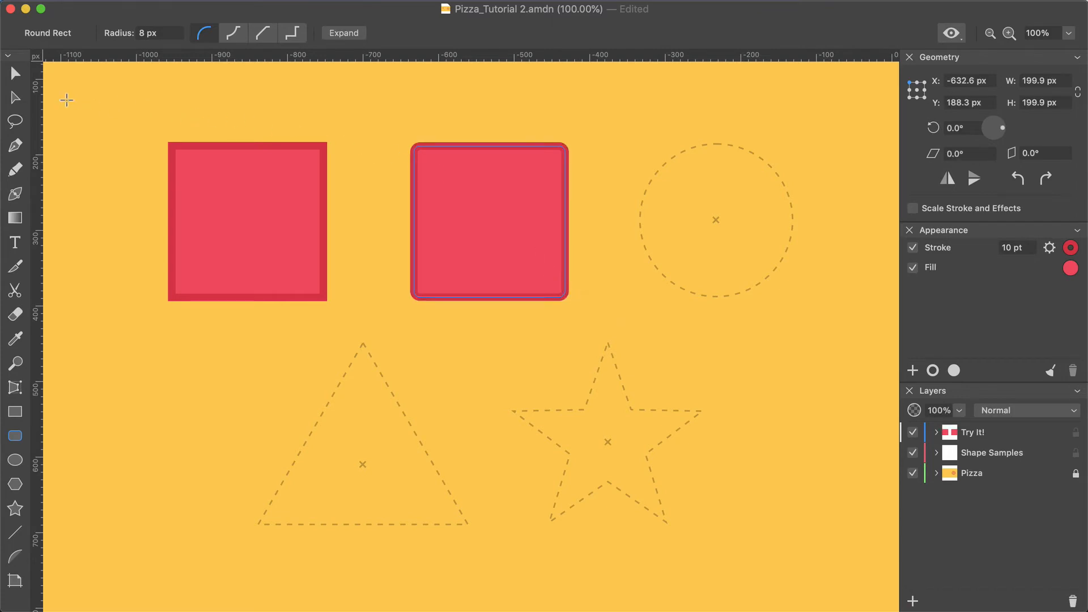
Increase the rounded rectangle's corner radius to about 28 px to match the dashed outline
click(22, 103)
mouse_move(422, 157)
mouse_down()
mouse_move(475, 208)
mouse_move(432, 175)
mouse_up()
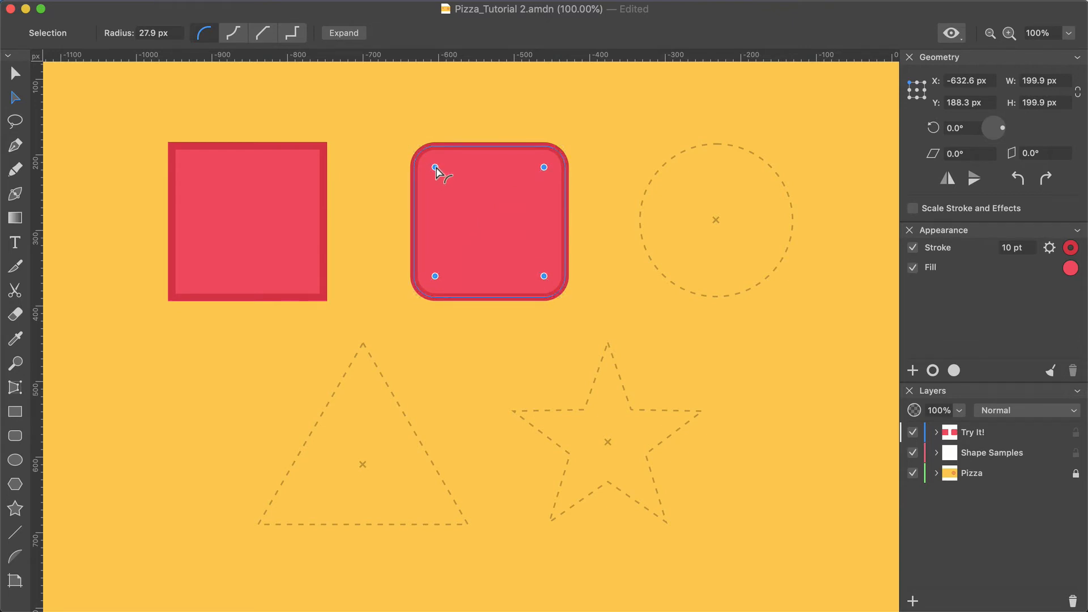
click(436, 167)
mouse_move(435, 167)
mouse_down()
mouse_move(475, 209)
mouse_move(437, 172)
mouse_up()
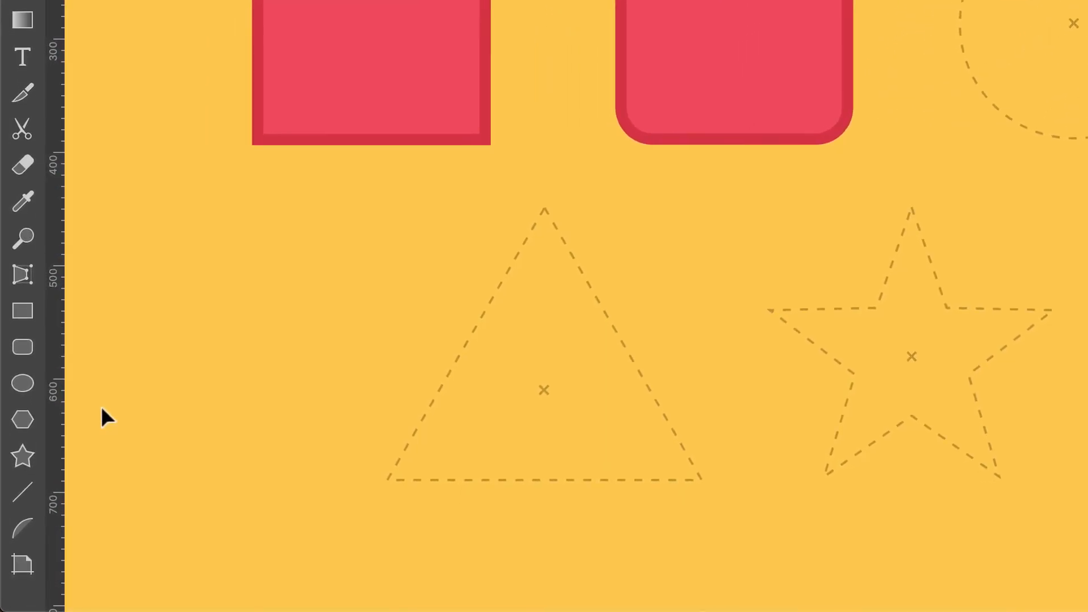
Try drawing a circle from the dashed circle's outer corner, and draw it instead from the marked centre, about 199 px across
click(22, 385)
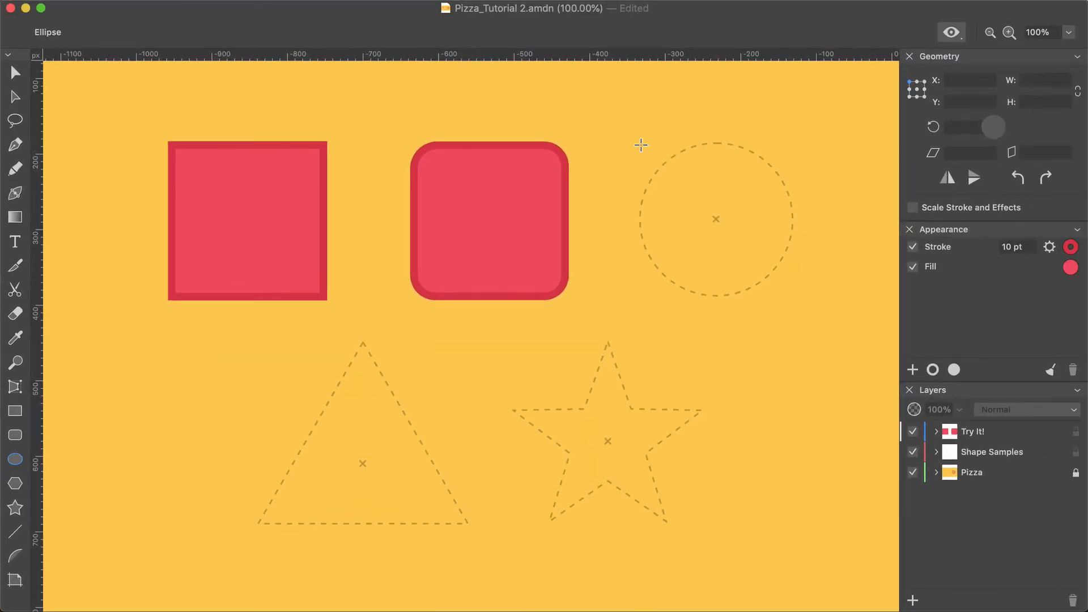
drag(641, 145, 792, 182)
key(shift)
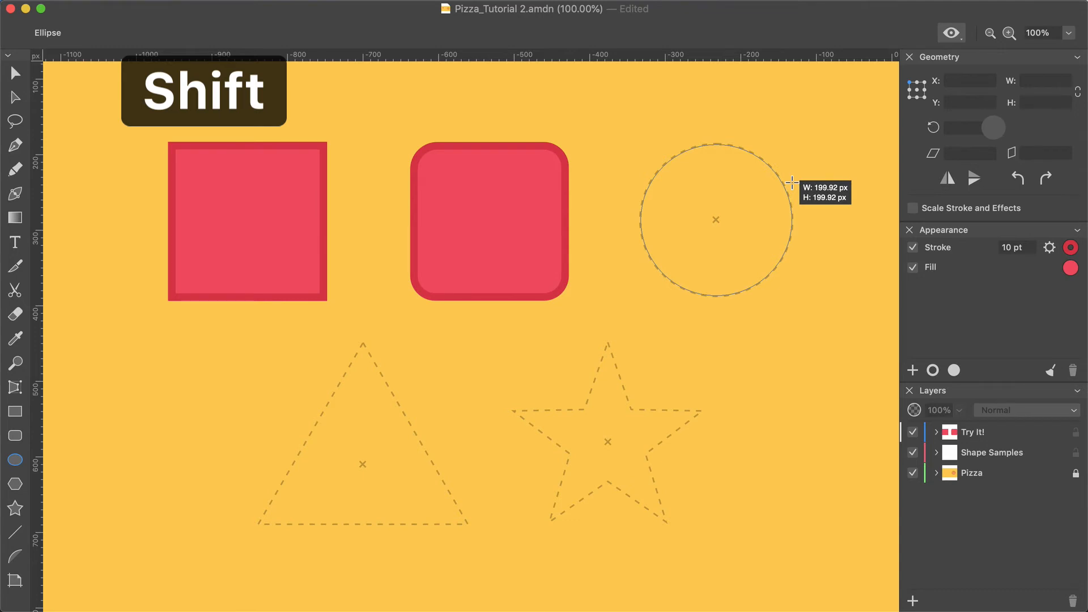
drag(791, 183, 681, 255)
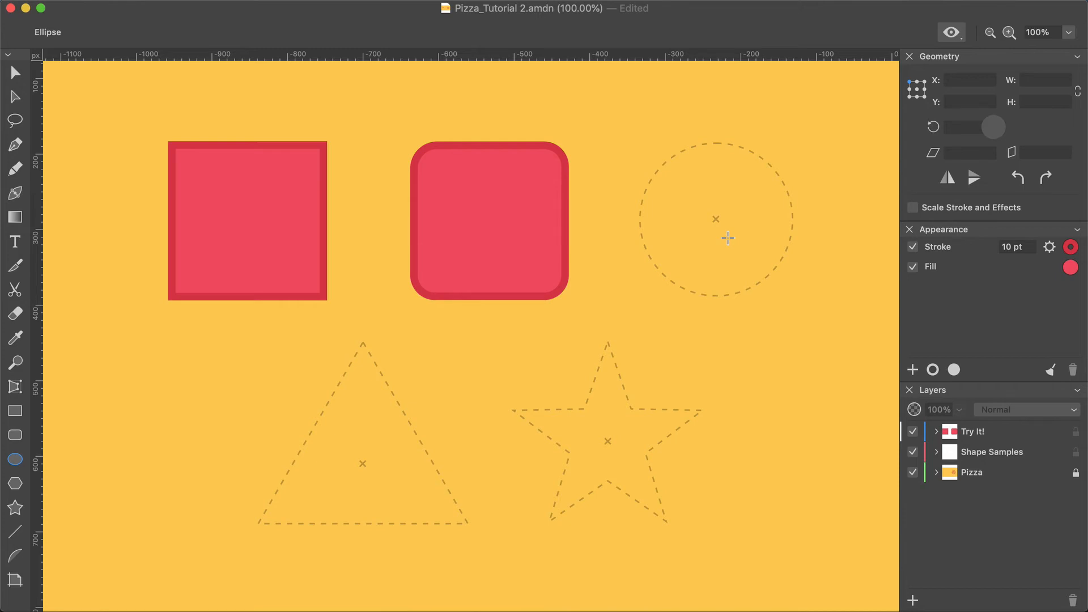
key(alt)
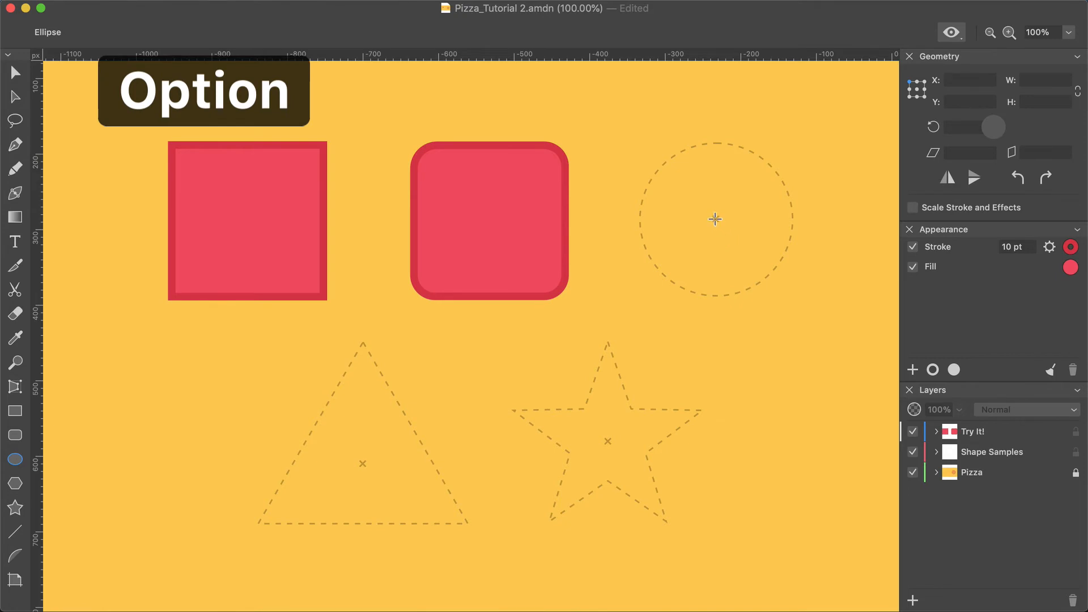
drag(715, 219, 742, 295)
key(shift)
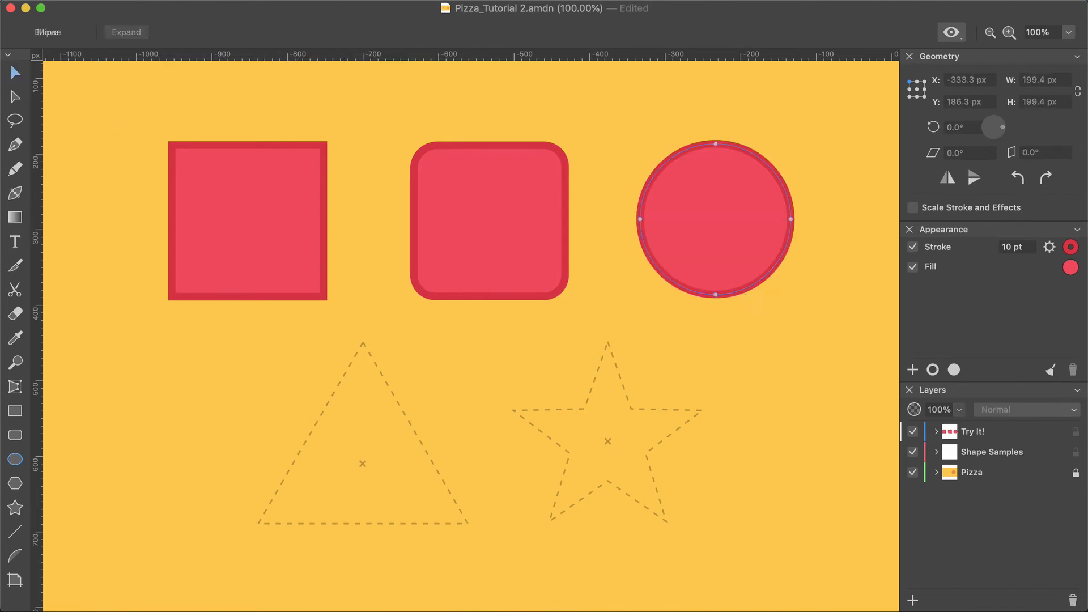
key(v)
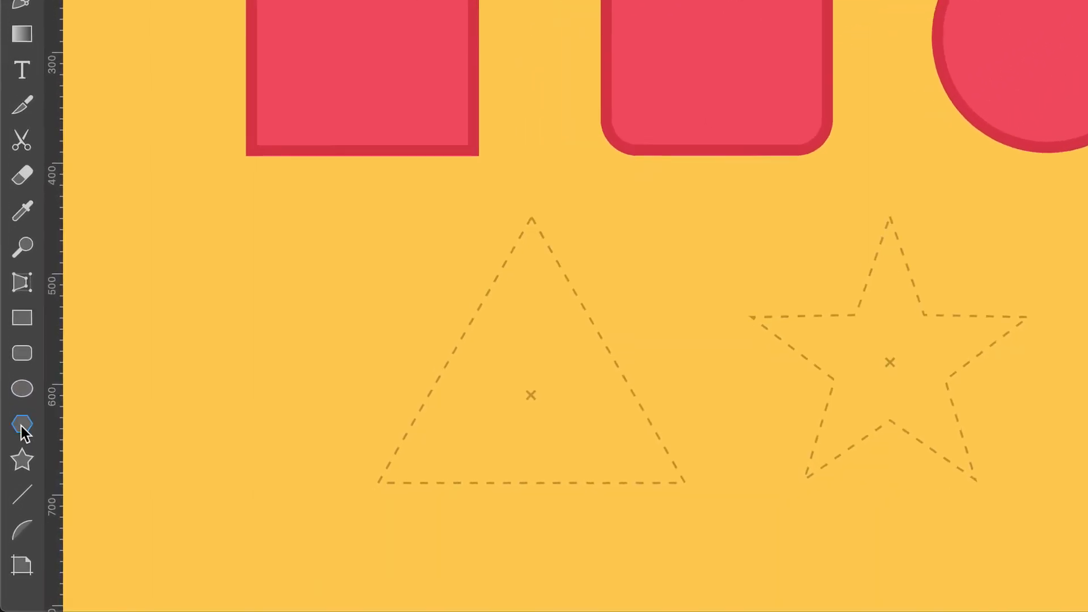
Draw a three-sided polygon from the dashed triangle's marked centre, about 319 px in size
click(15, 485)
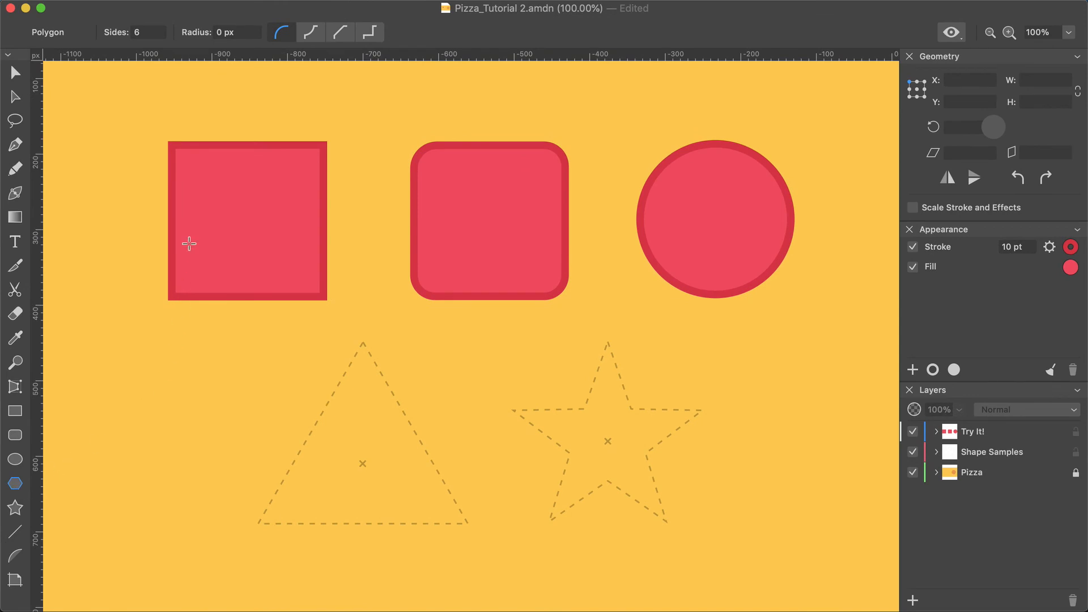
click(162, 36)
click(163, 37)
drag(362, 463, 464, 533)
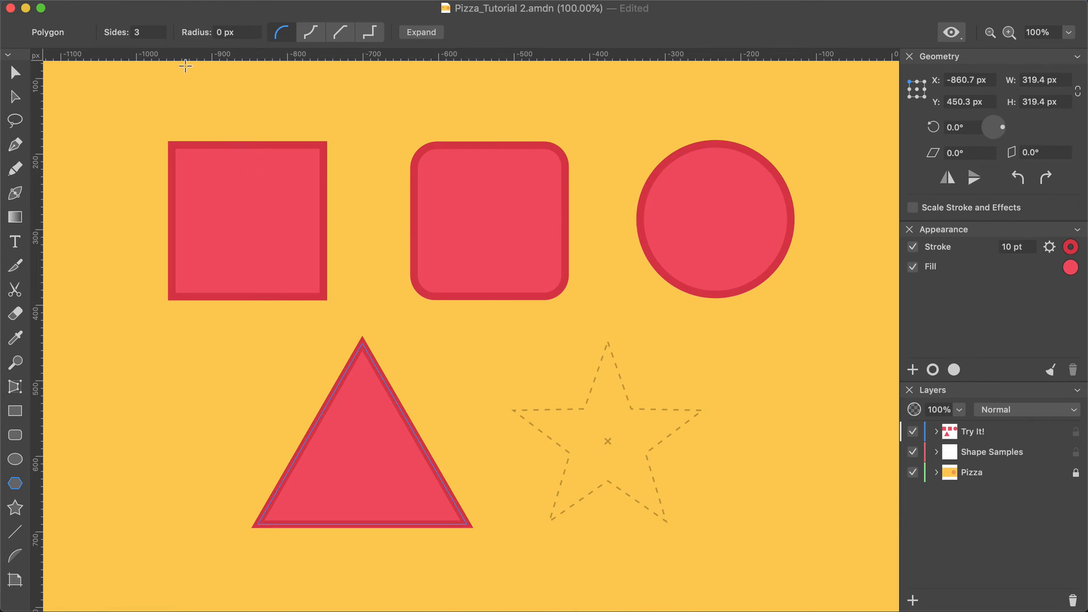
Increase the triangle's number of sides to 6, and set it back to 3
click(162, 31)
click(163, 32)
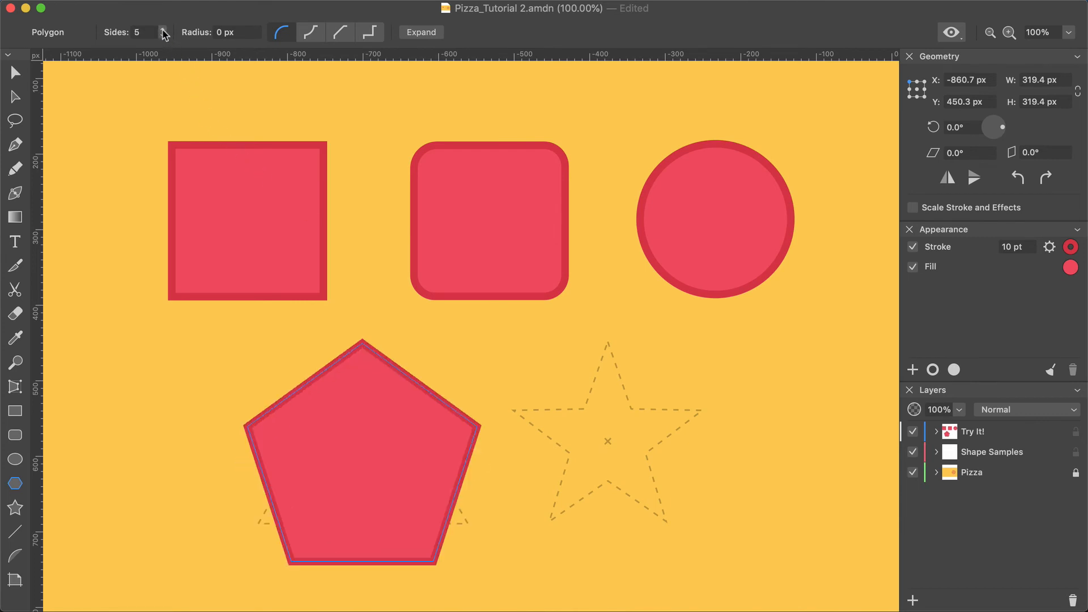
click(163, 32)
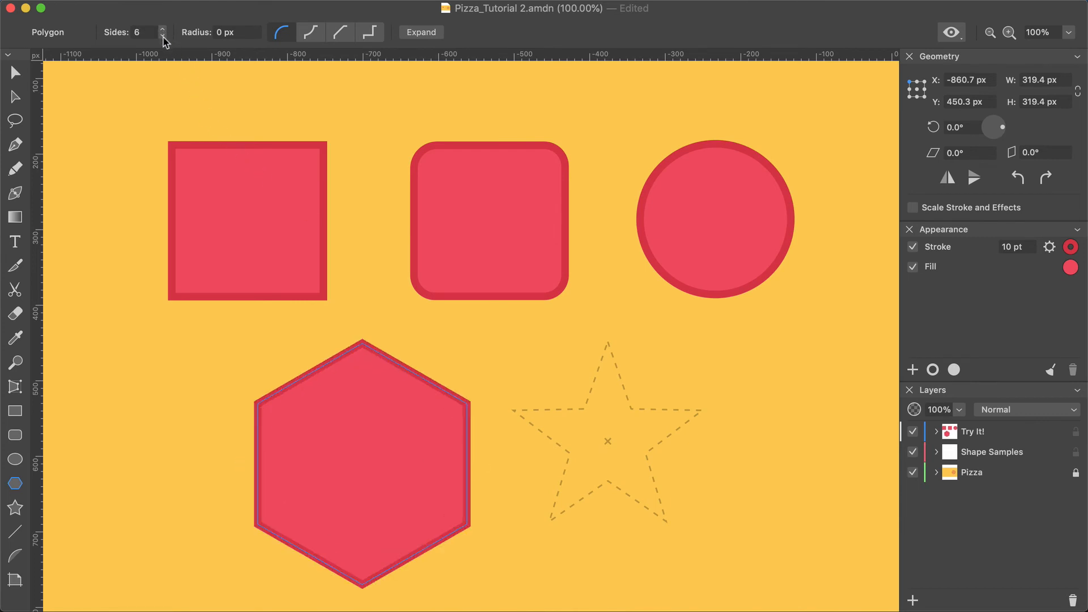
click(163, 36)
click(163, 36)
click(163, 36)
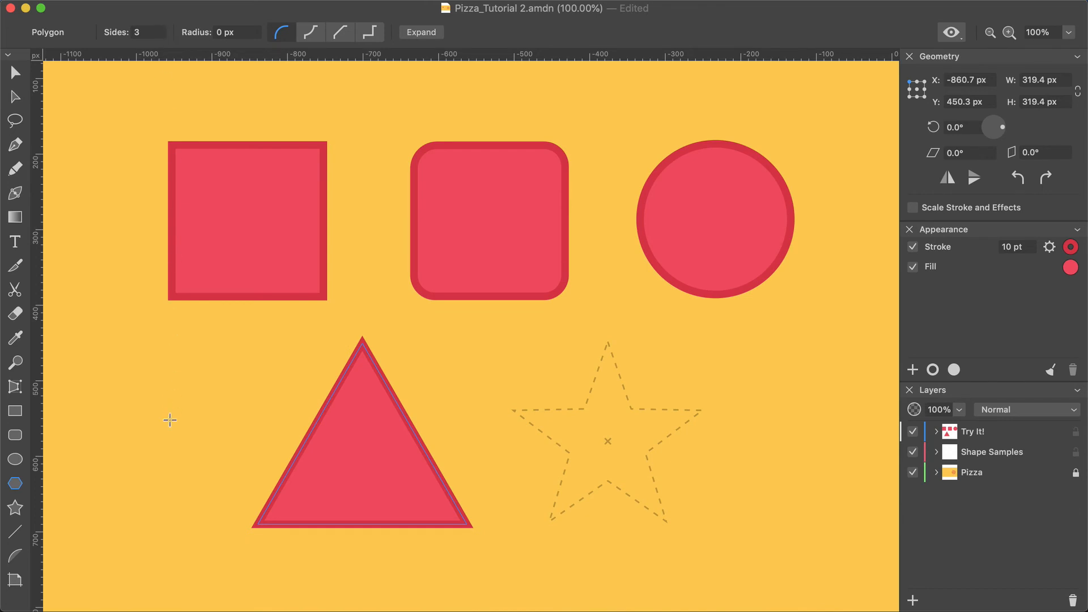
Draw a five-pointed star with a 40% inner radius from the dashed star's marked centre, about 267 px in size
click(16, 508)
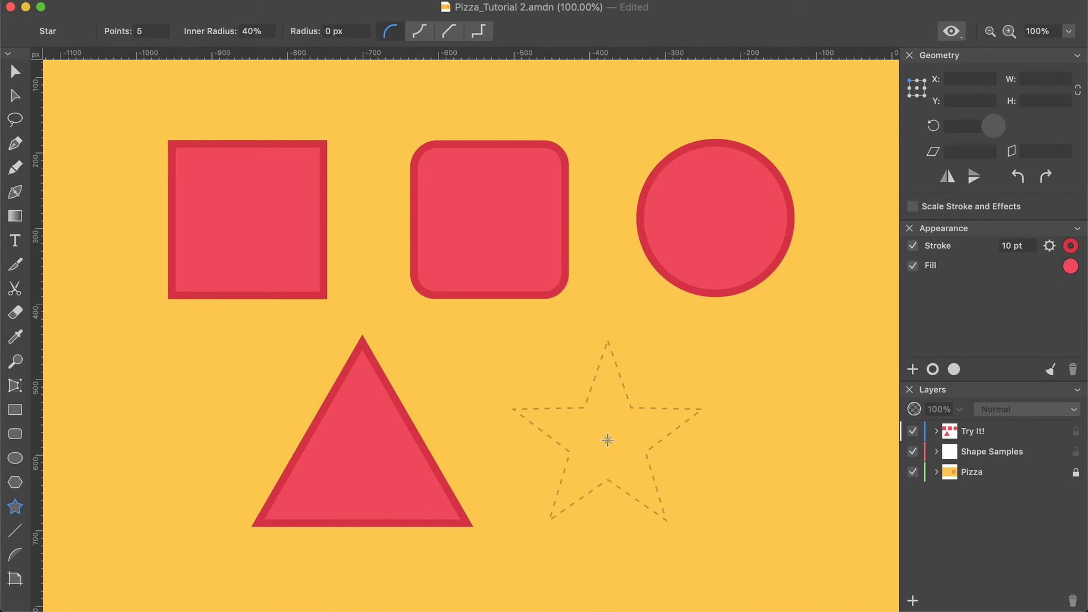
drag(607, 440, 671, 520)
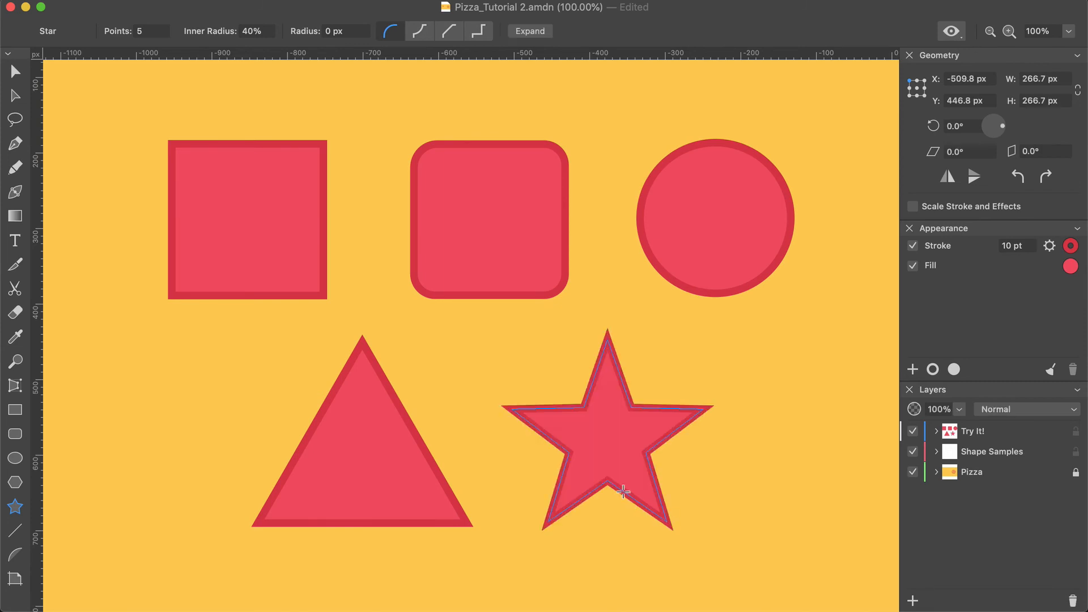
Increase the star's number of points to 9
click(167, 28)
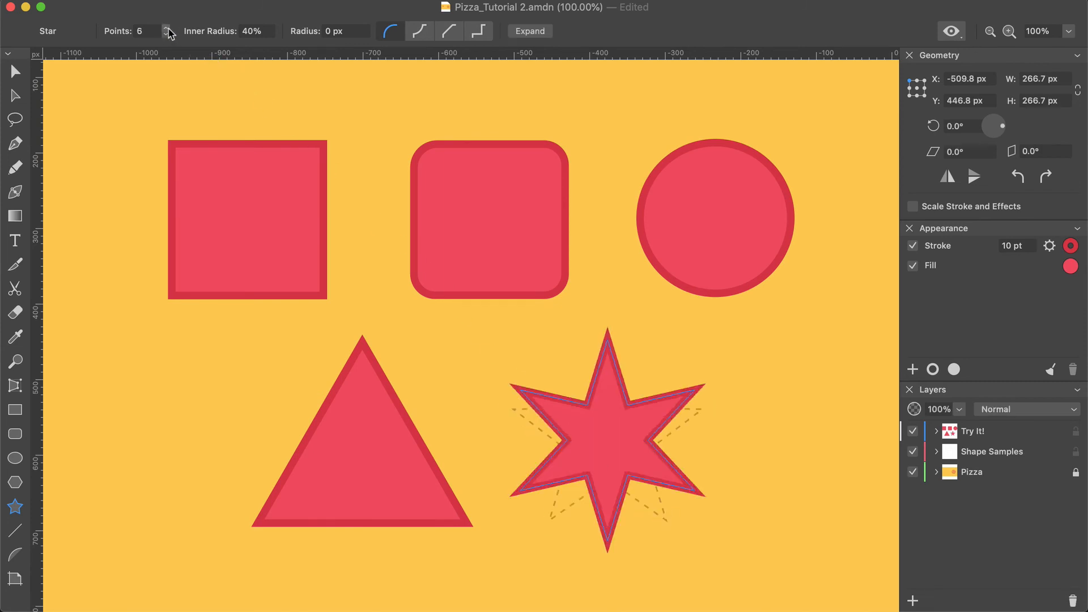
click(166, 29)
click(167, 28)
click(167, 29)
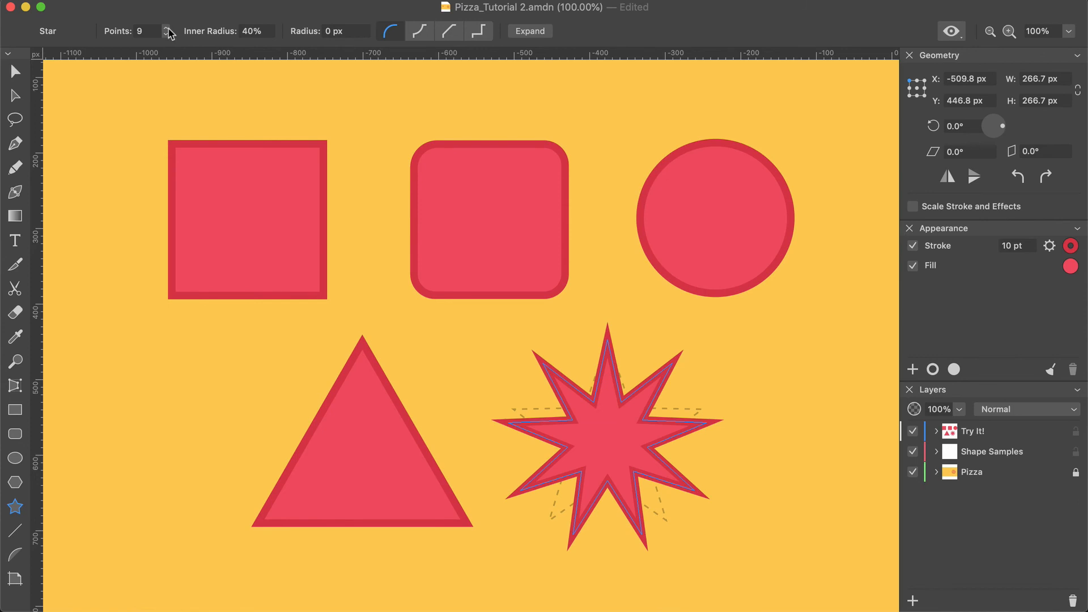
Increase the star's inner radius to 60%
click(273, 30)
click(272, 29)
click(272, 29)
click(272, 29)
click(273, 32)
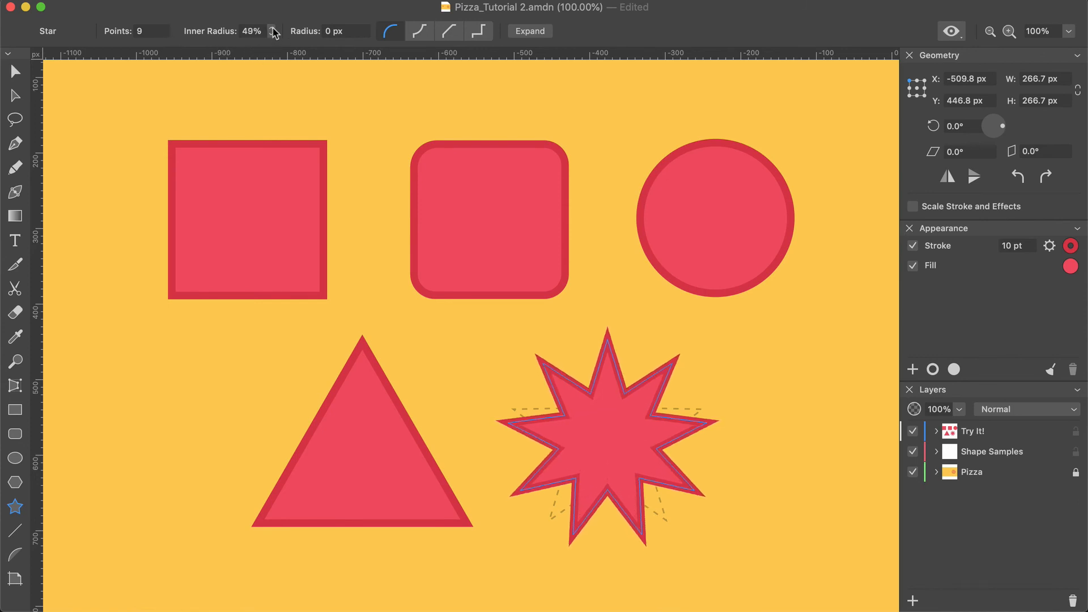
click(272, 32)
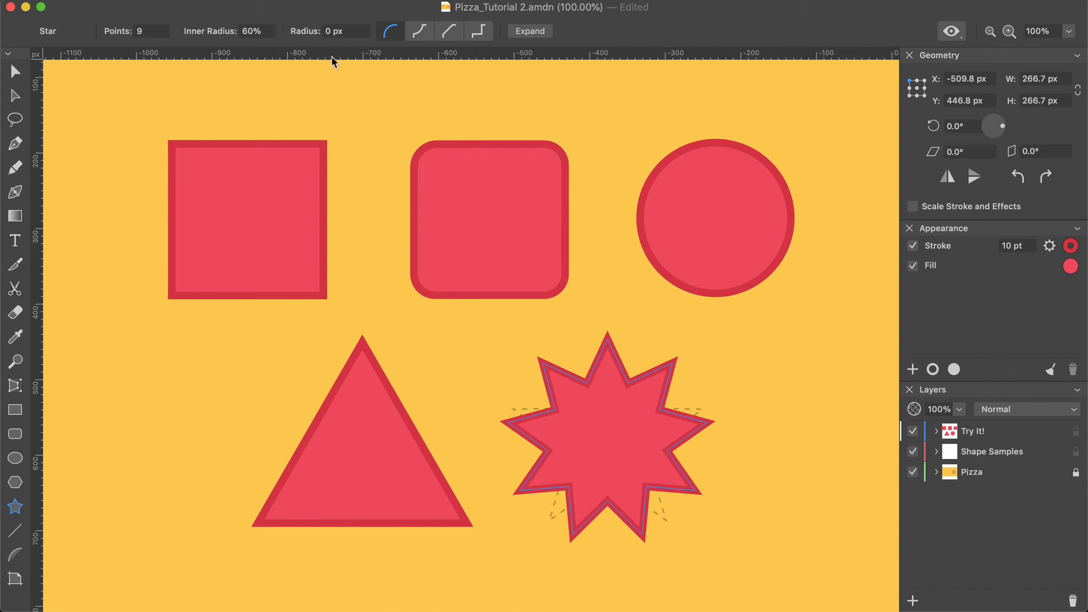
Expand the nine-pointed star into an editable path
click(531, 31)
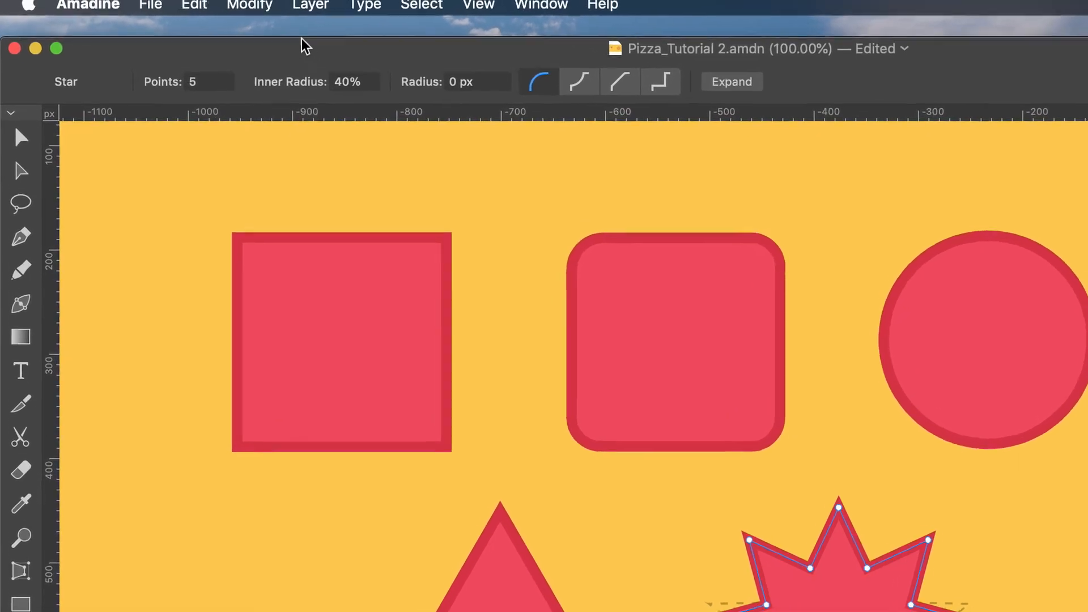
click(256, 6)
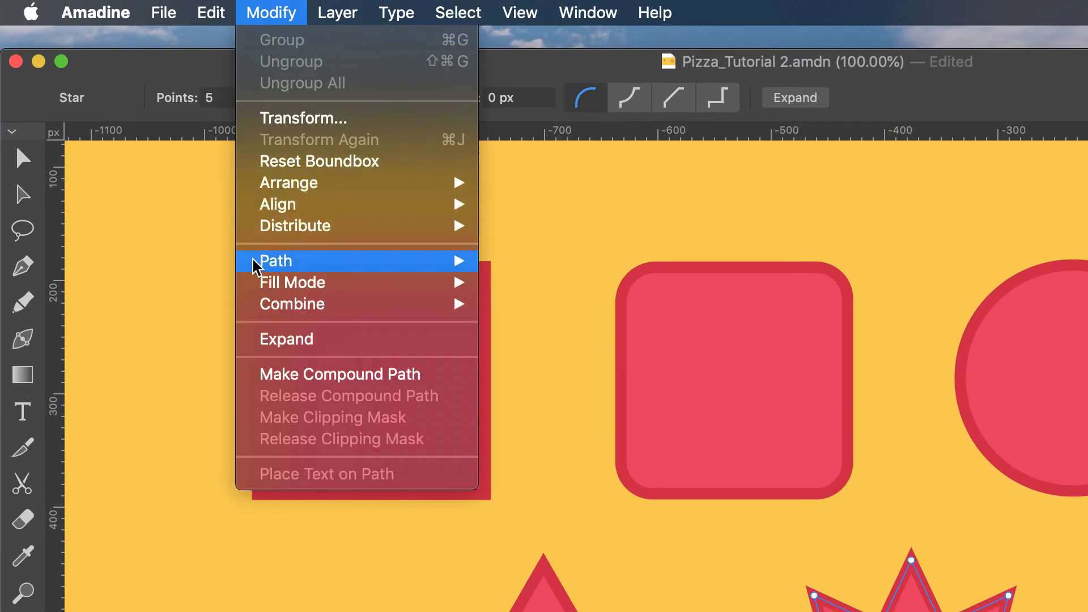
click(253, 342)
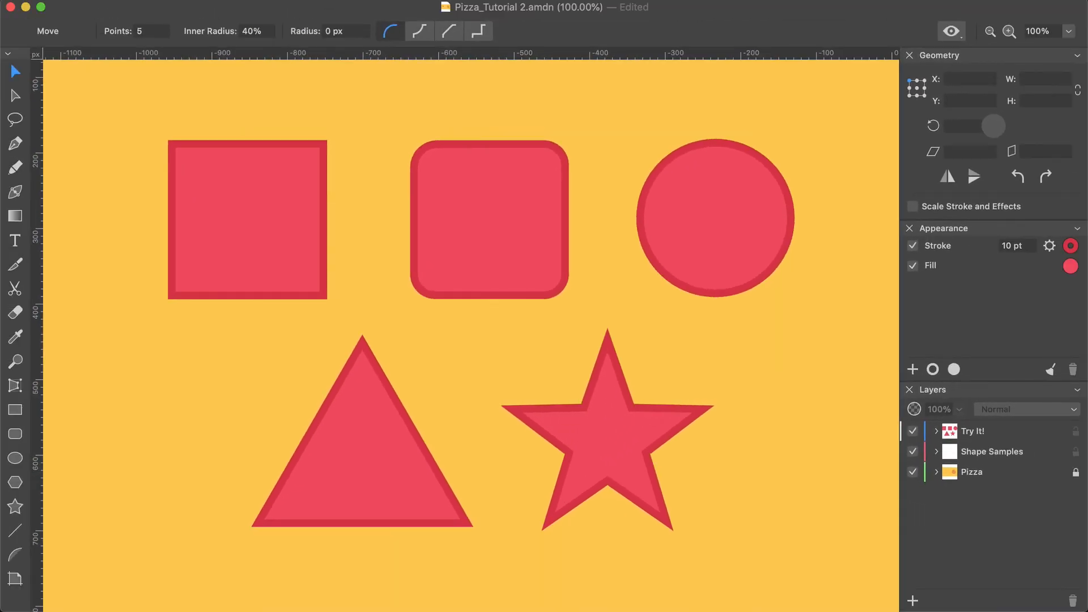
Fit the whole sheet in the window to show the drawn shapes beside the pizza
key(super+0)
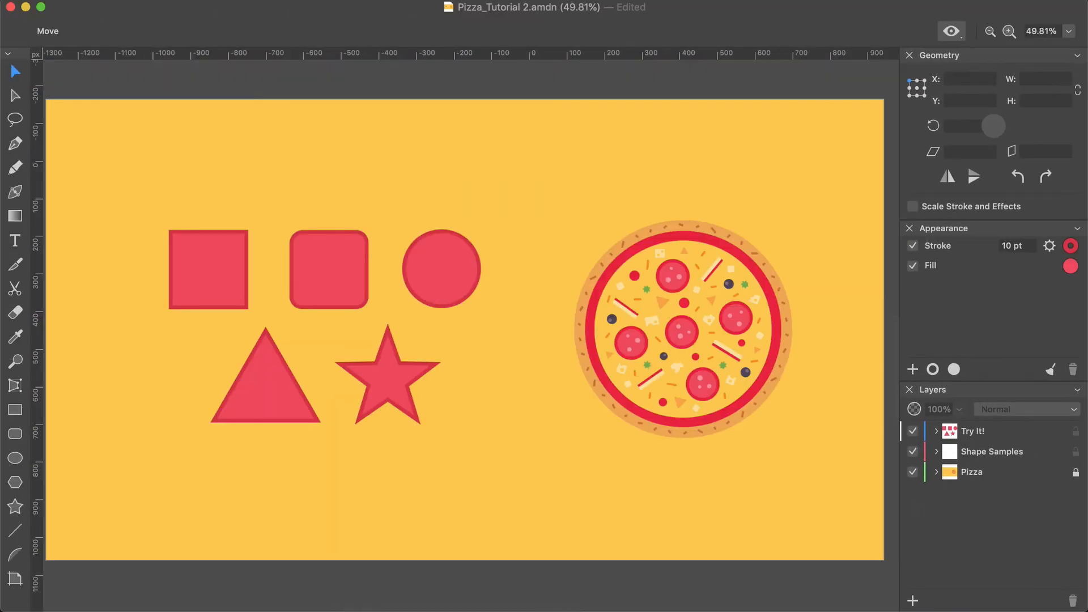